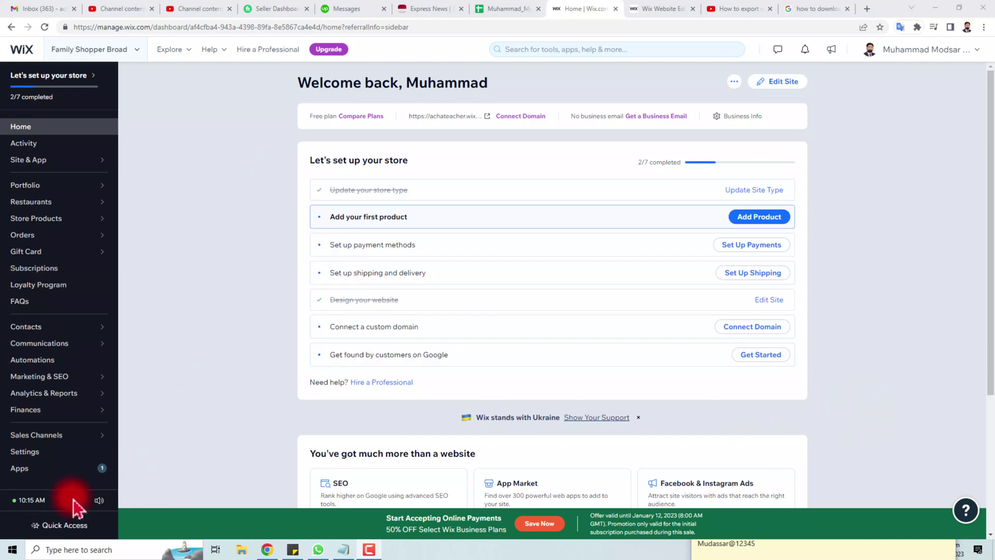
- Switch to the Wix Website Editor tab showing the HTML table and open Windows search
click(653, 10)
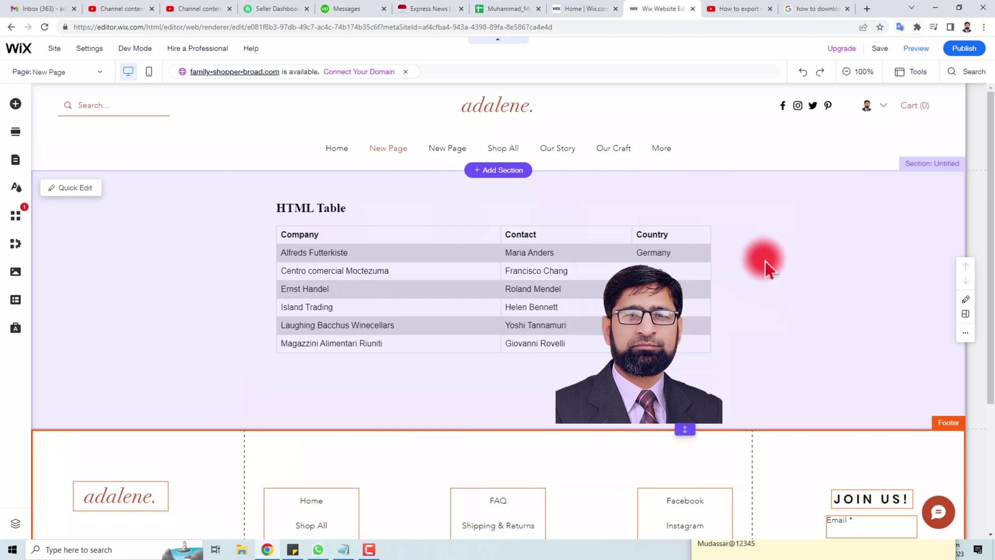
mouse_move(498, 482)
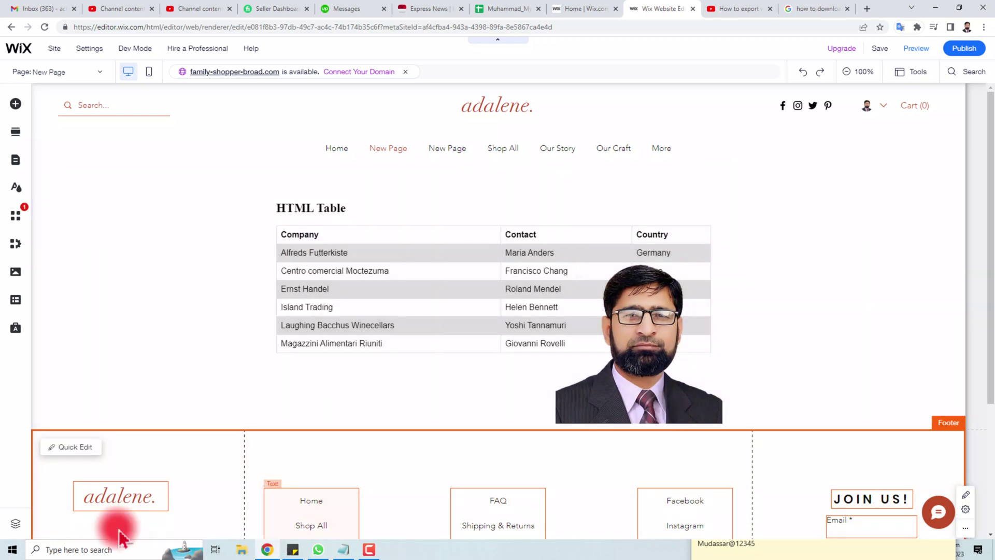
click(85, 549)
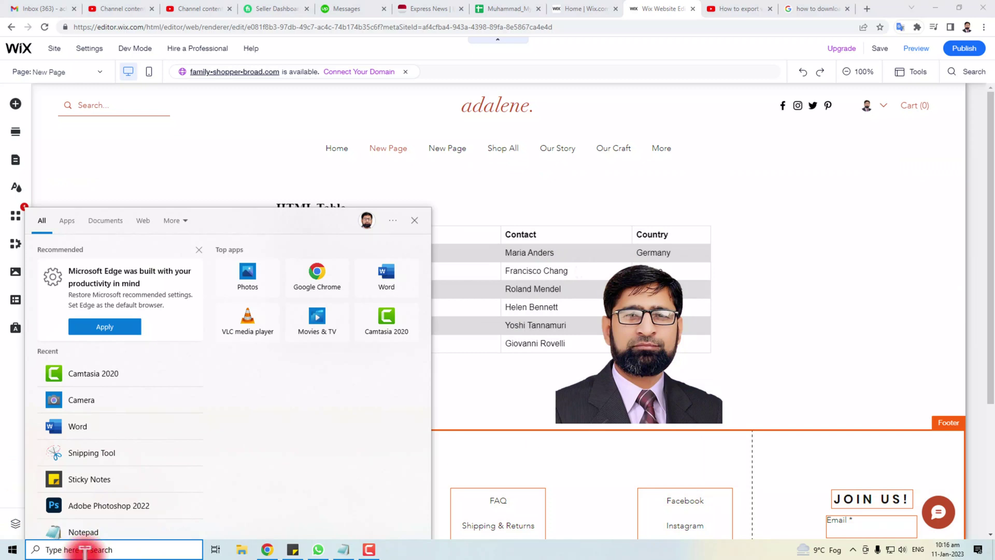
text(snip)
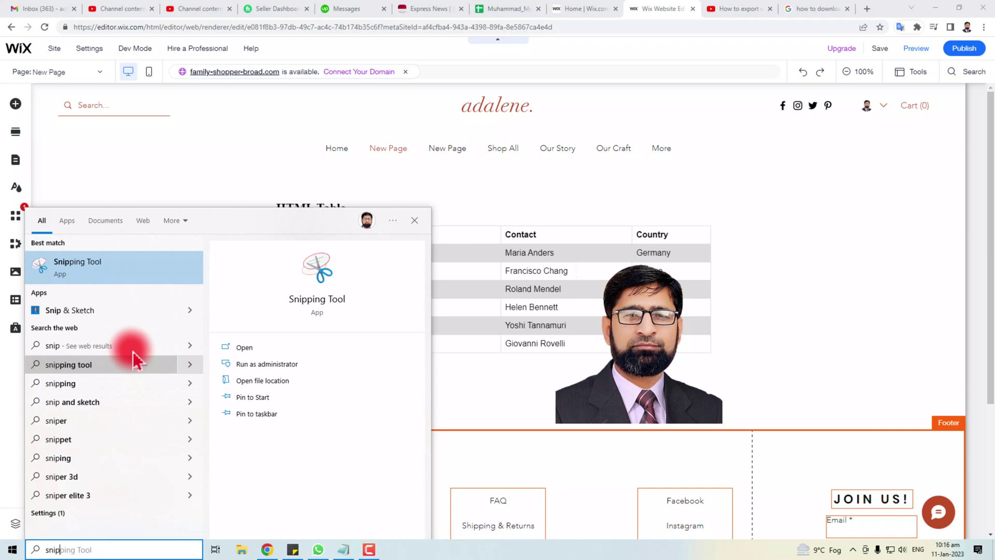
- Launch Snipping Tool and snip the page region containing the HTML table of companies
click(77, 267)
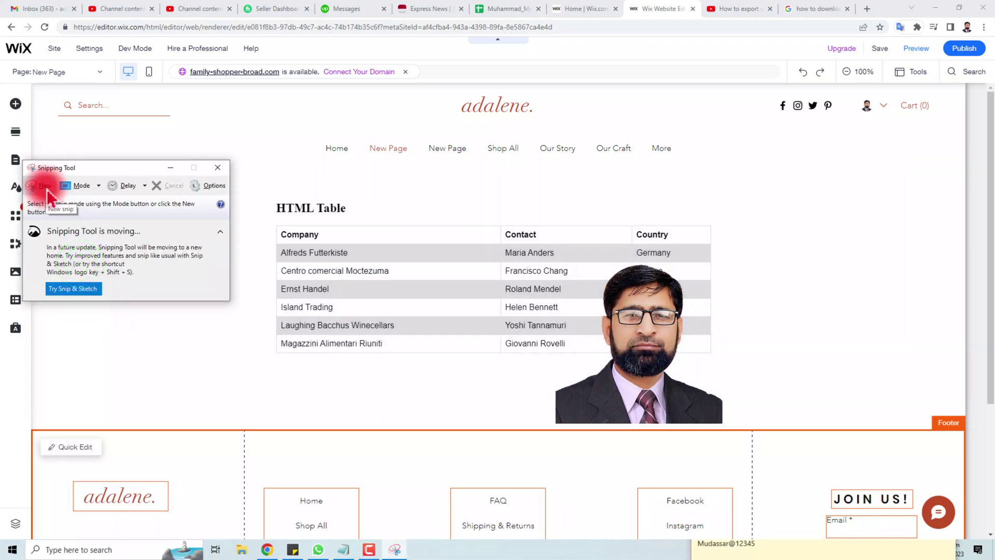
click(47, 195)
mouse_move(82, 49)
mouse_down()
mouse_move(929, 548)
mouse_move(950, 547)
mouse_up()
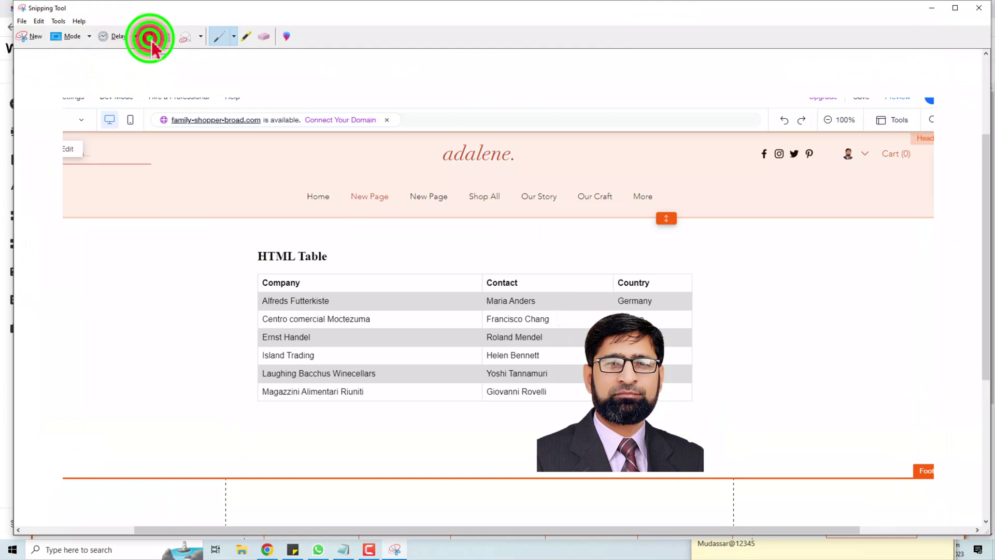
- Save the snip as JPEG 'Capture' in a new empty Desktop folder
click(151, 40)
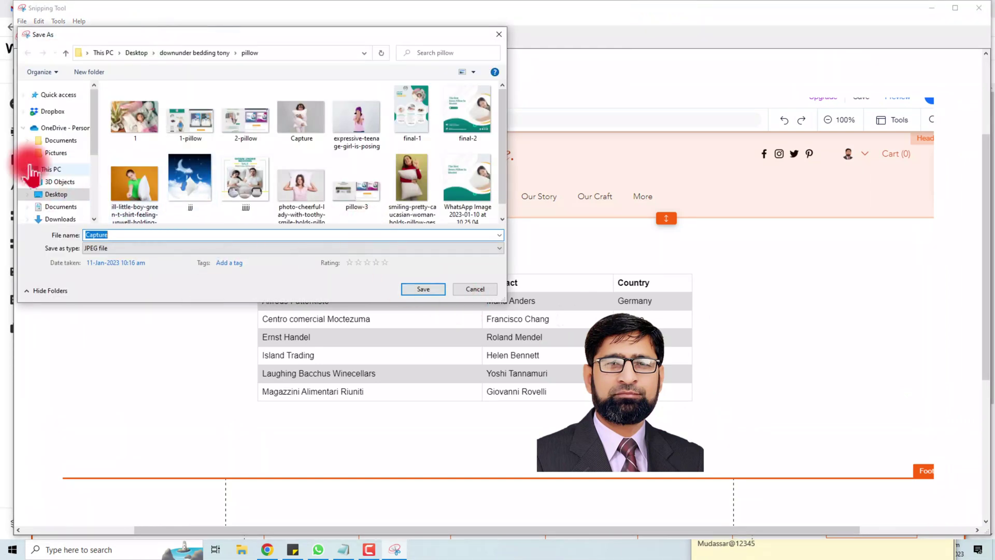
click(56, 194)
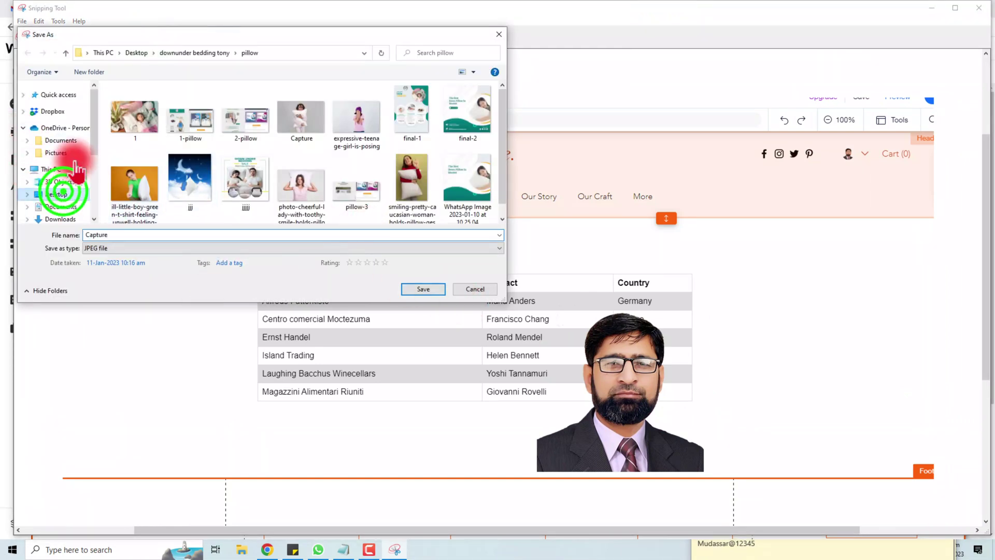
click(107, 78)
double_click(301, 190)
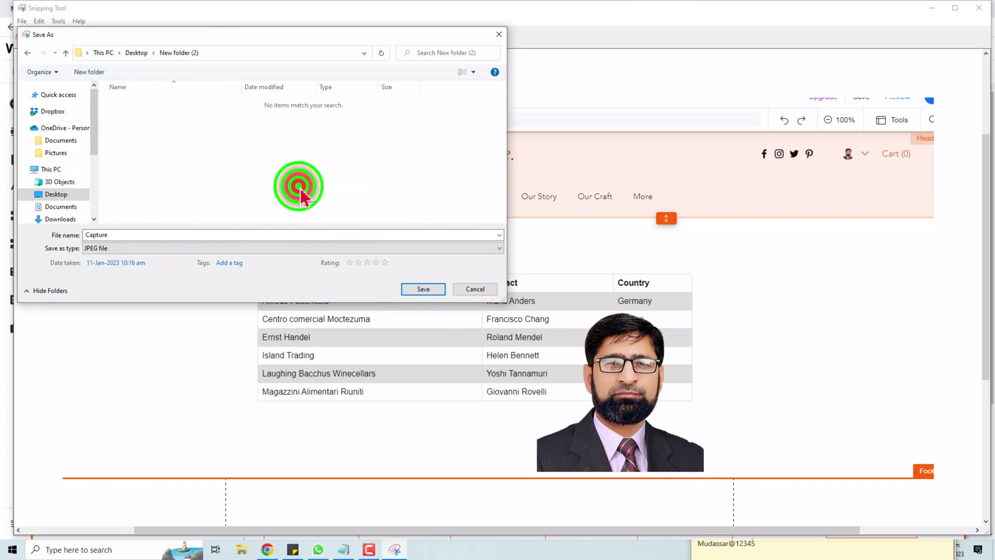
double_click(190, 233)
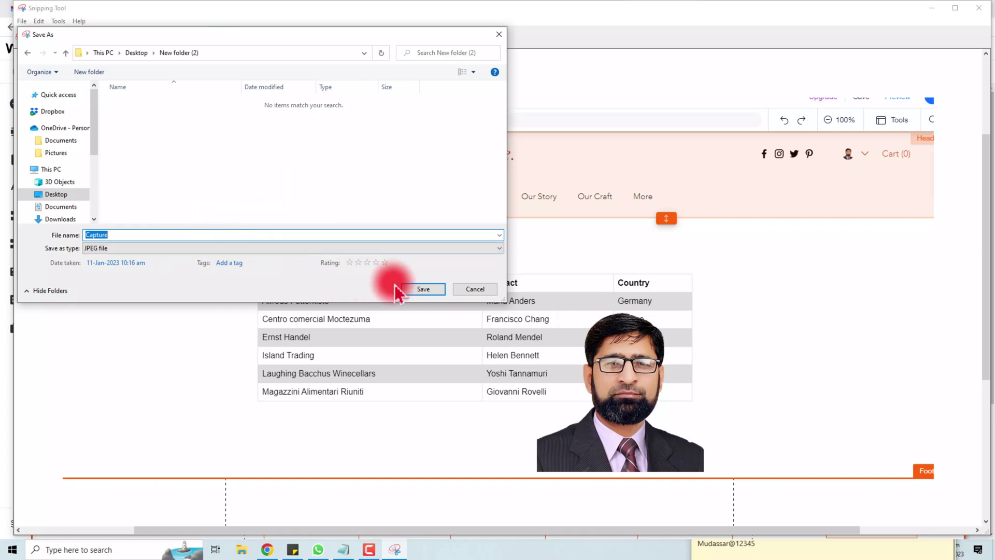
click(428, 291)
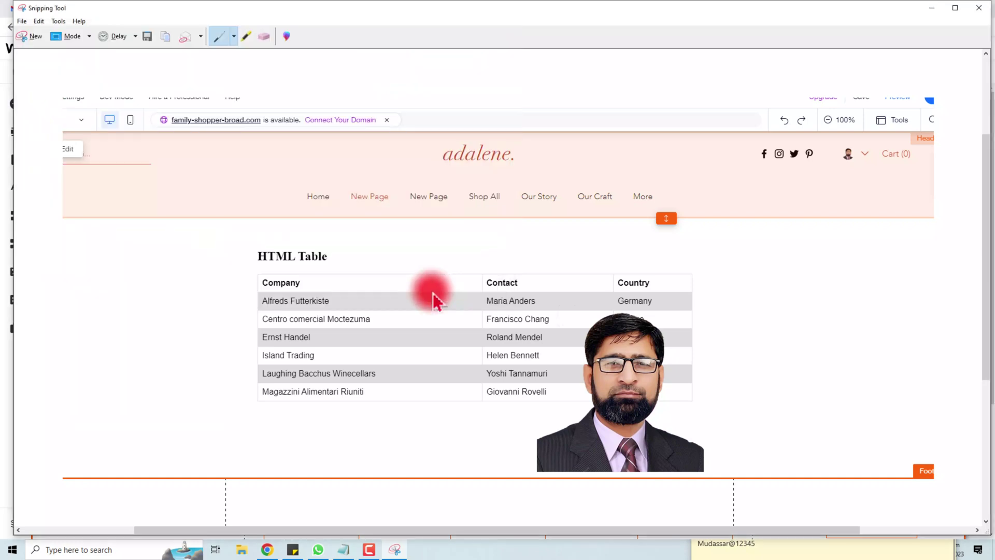